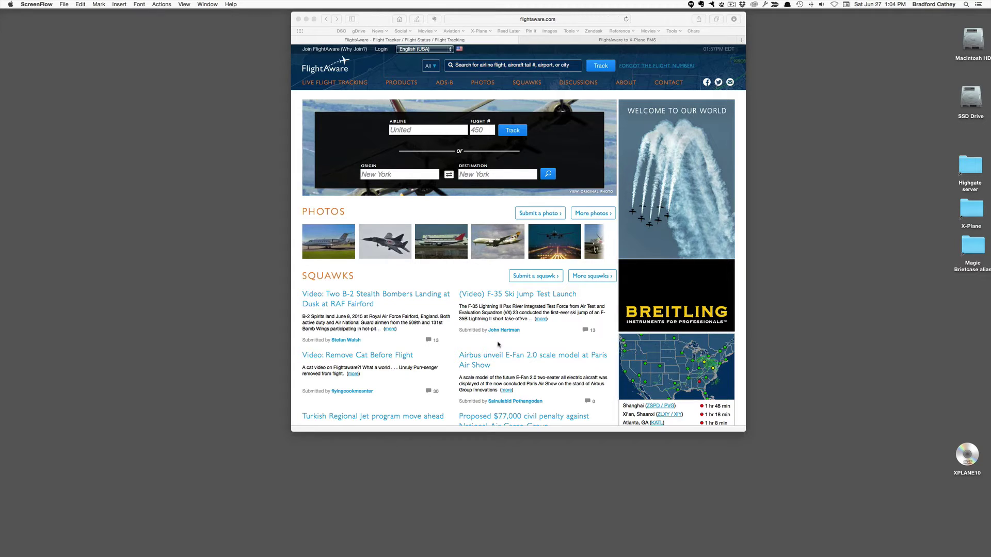
# Search FlightAware for flights from origin KLAS to destination KSFO
pyautogui.click(362, 174)
pyautogui.write('klas')
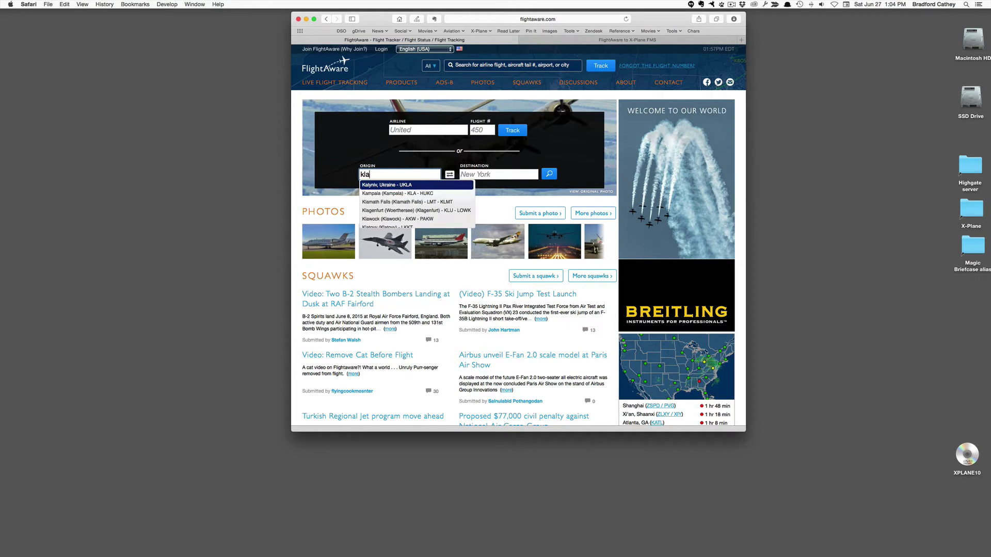
pyautogui.click(487, 173)
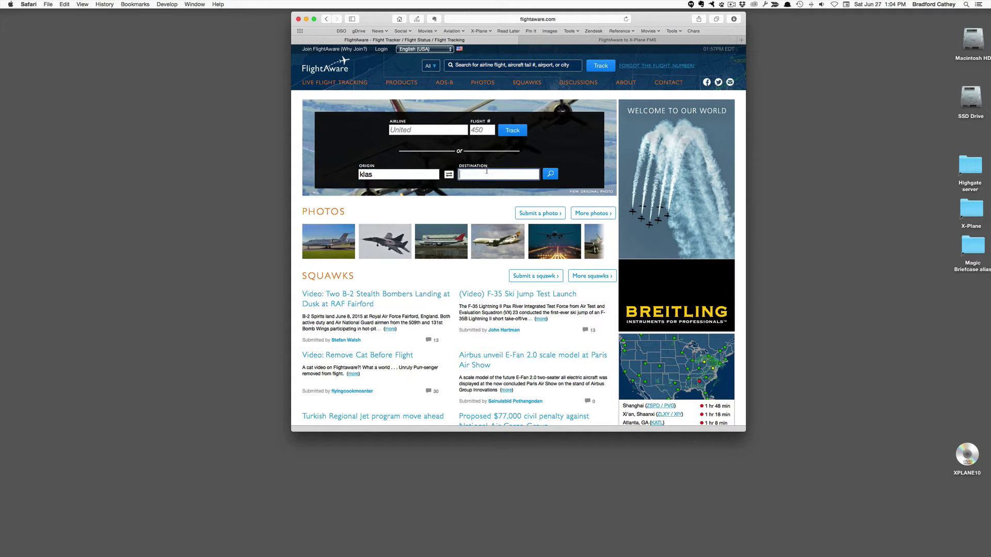
pyautogui.write('ksfo')
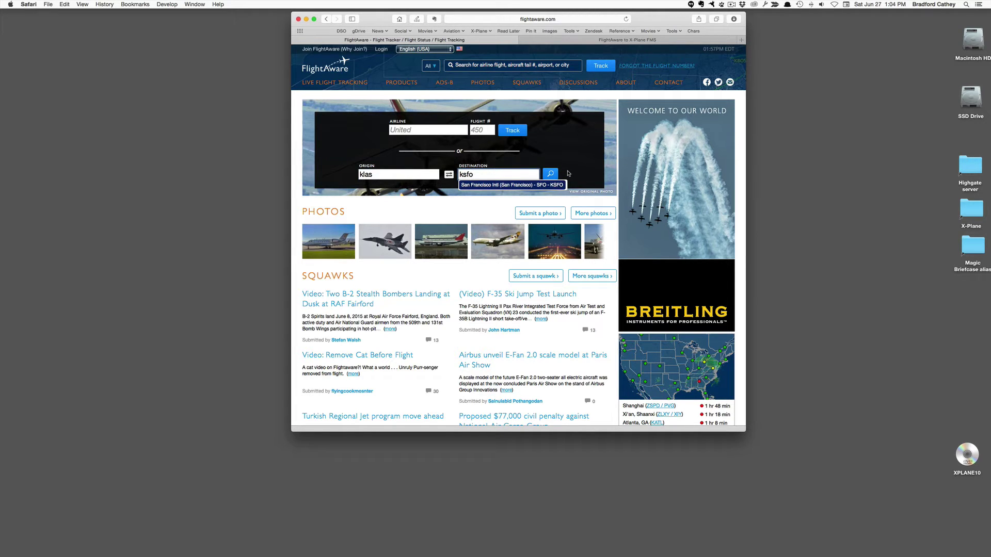
pyautogui.click(555, 174)
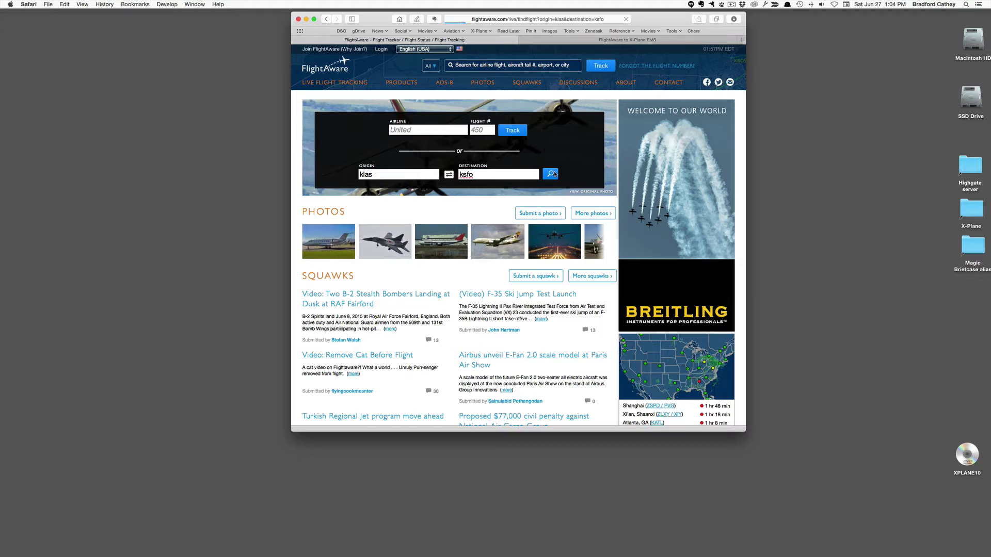
# Open the tracking page for United flight UAL707 from the search results
pyautogui.scroll(-3, 508, 283)
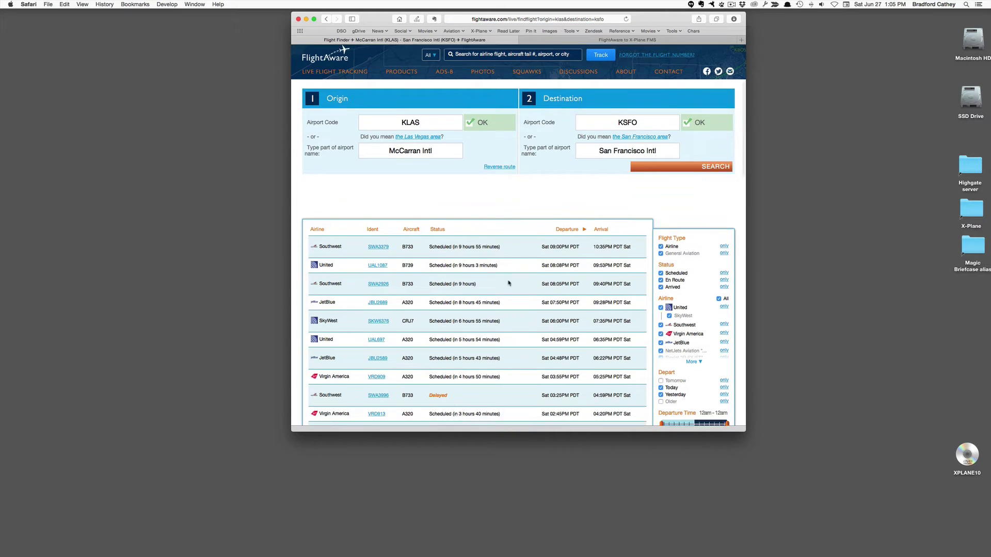
pyautogui.scroll(-2, 492, 350)
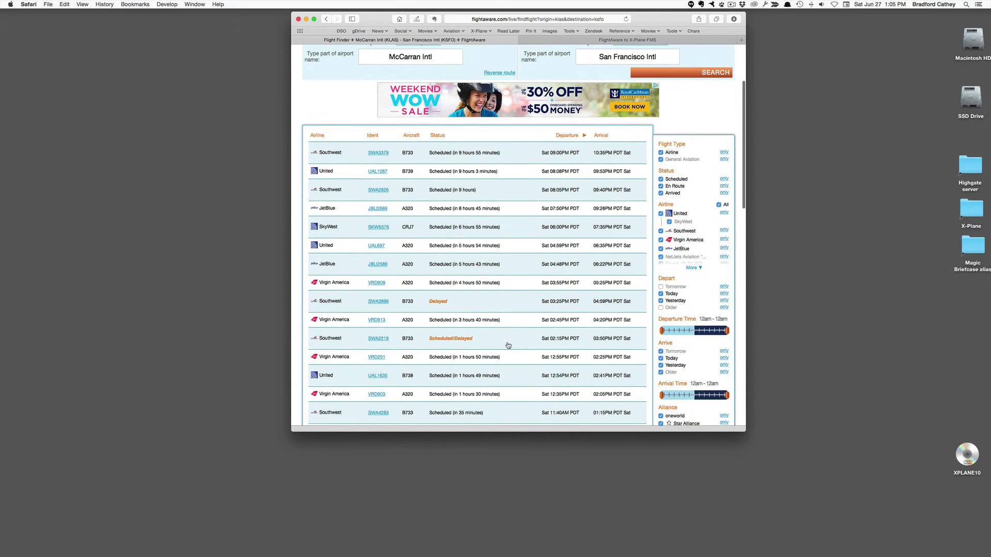
pyautogui.scroll(-3, 514, 375)
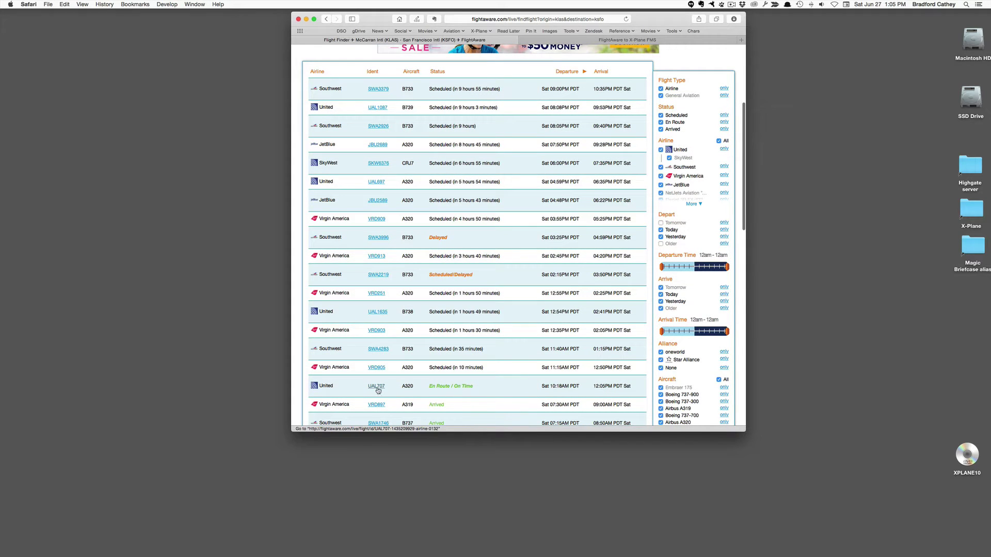
pyautogui.click(378, 387)
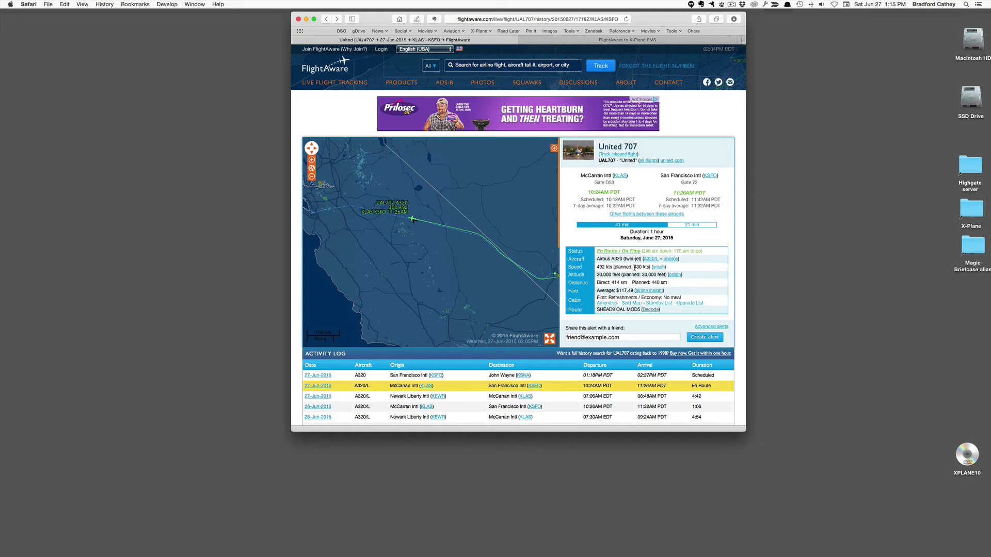
# Check UAL707's speed details, then show the decoded waypoints of its filed route
pyautogui.moveTo(635, 268)
pyautogui.click(652, 310)
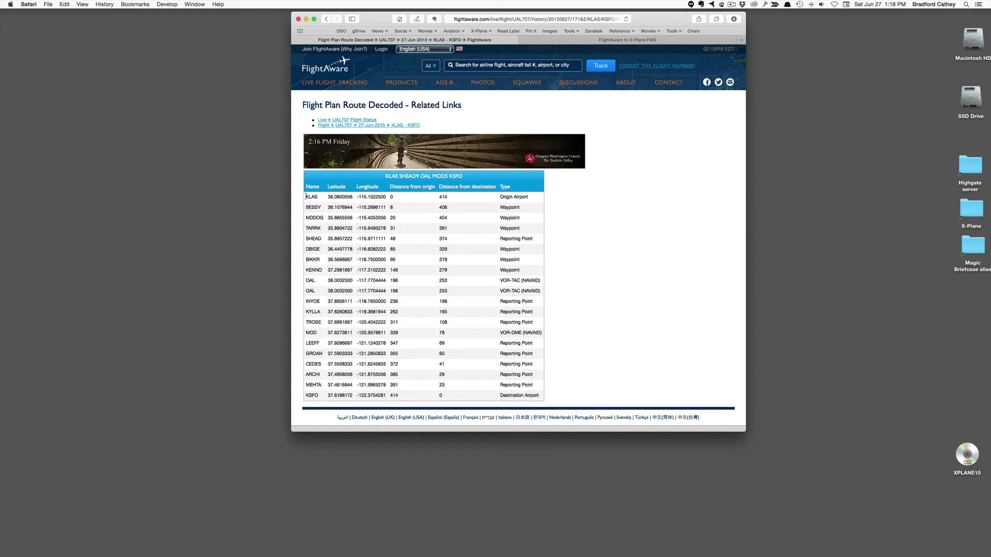
# Select the decoded route table rows from KLAS down through KSFO
pyautogui.moveTo(305, 197); pyautogui.dragTo(539, 396)
pyautogui.press('super+c')
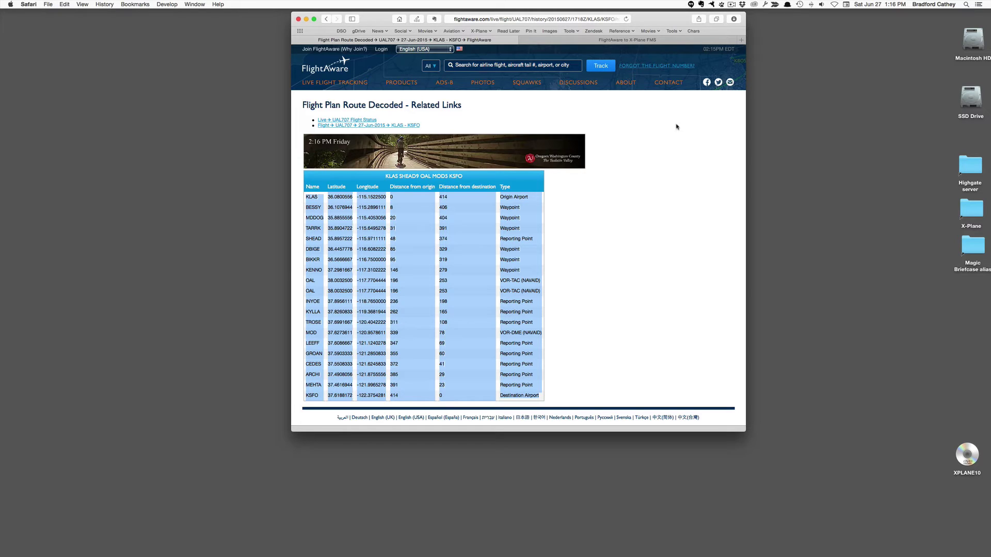
# Switch to the x-planetools FlightAware to X-Plane FMS parser page and review its example
pyautogui.click(587, 42)
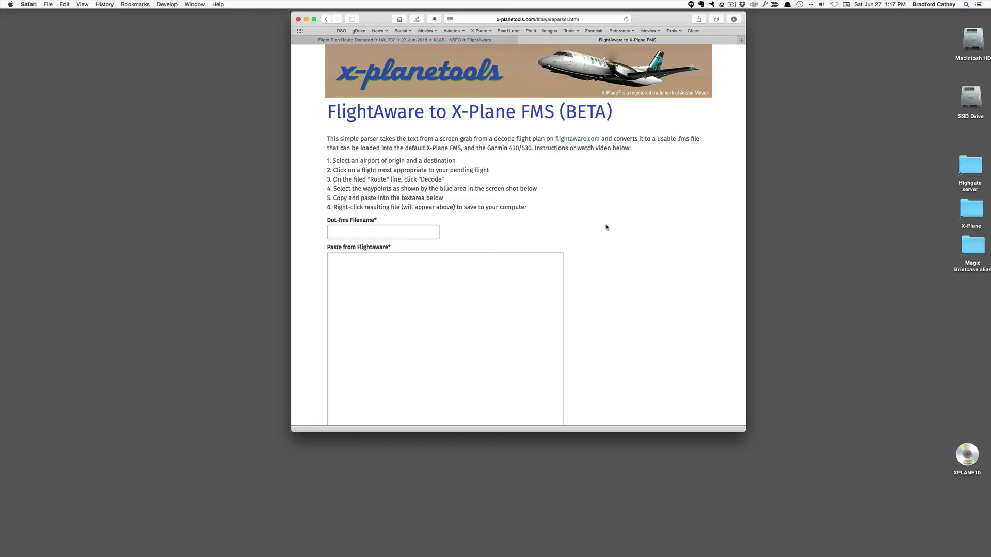
pyautogui.scroll(-15, 606, 227)
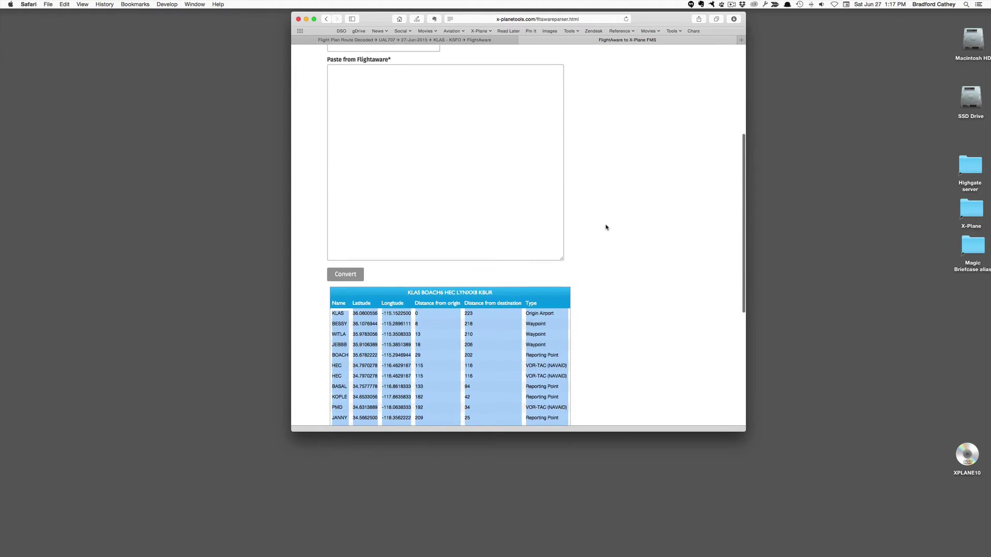
pyautogui.scroll(15, 606, 228)
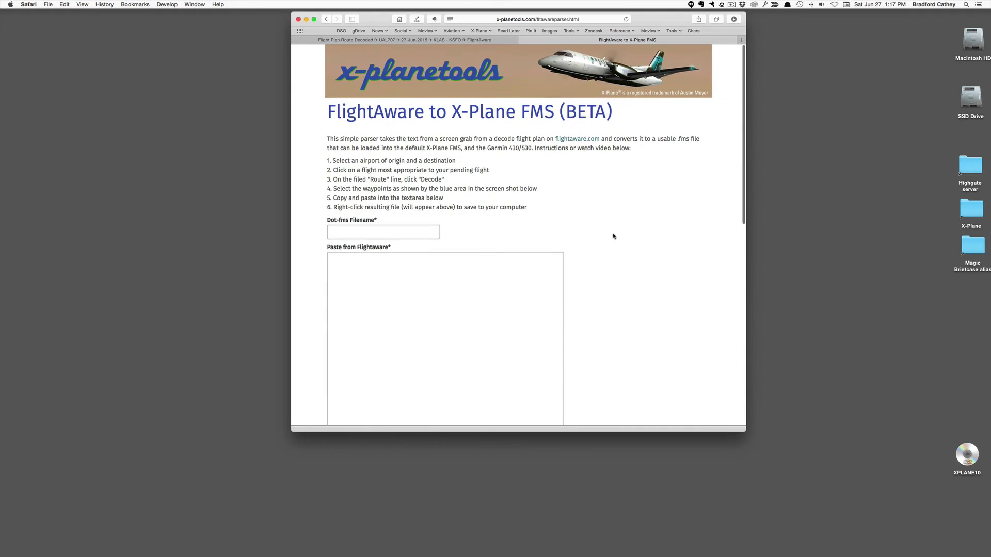
# Enter KLASKSFO as the .fms file name
pyautogui.click(342, 232)
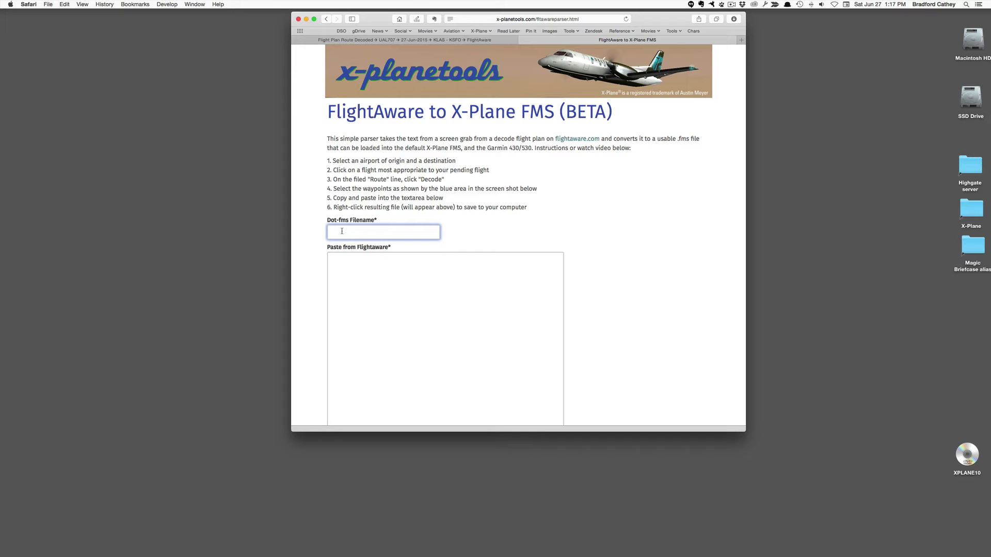
pyautogui.write('KLASK')
pyautogui.write('SFO')
# Paste the copied KLAS–KSFO waypoint table into the converter's text area
pyautogui.click(357, 271)
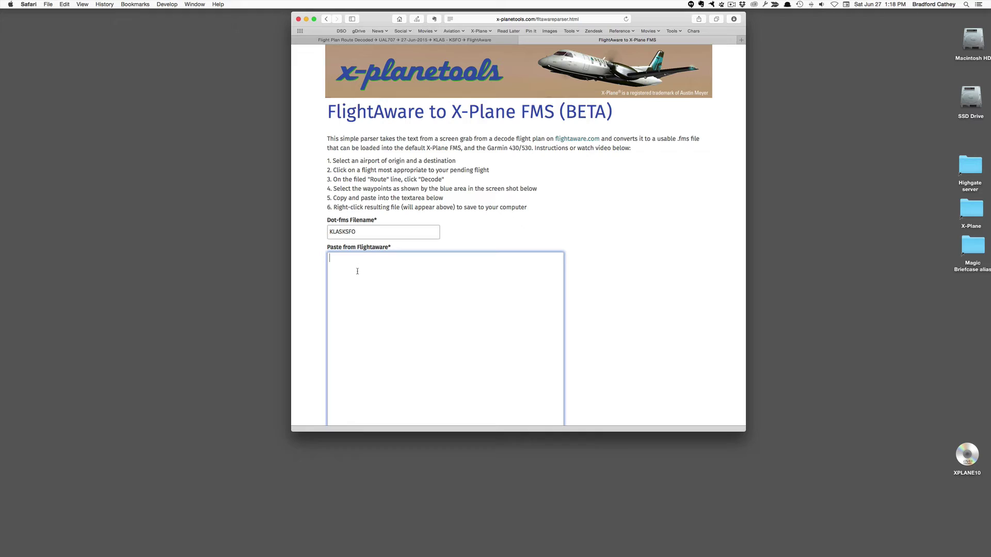
pyautogui.press('super+v')
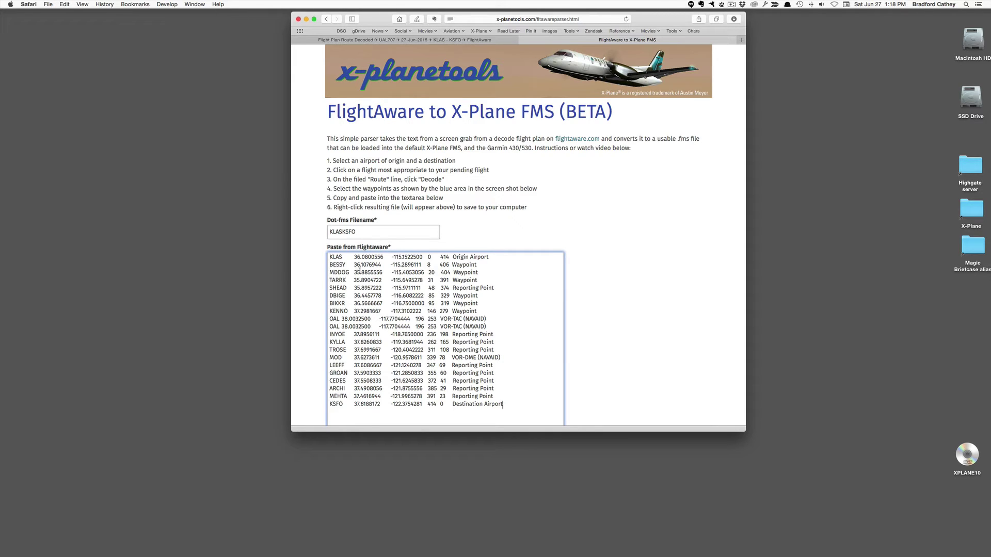
pyautogui.scroll(-3, 535, 388)
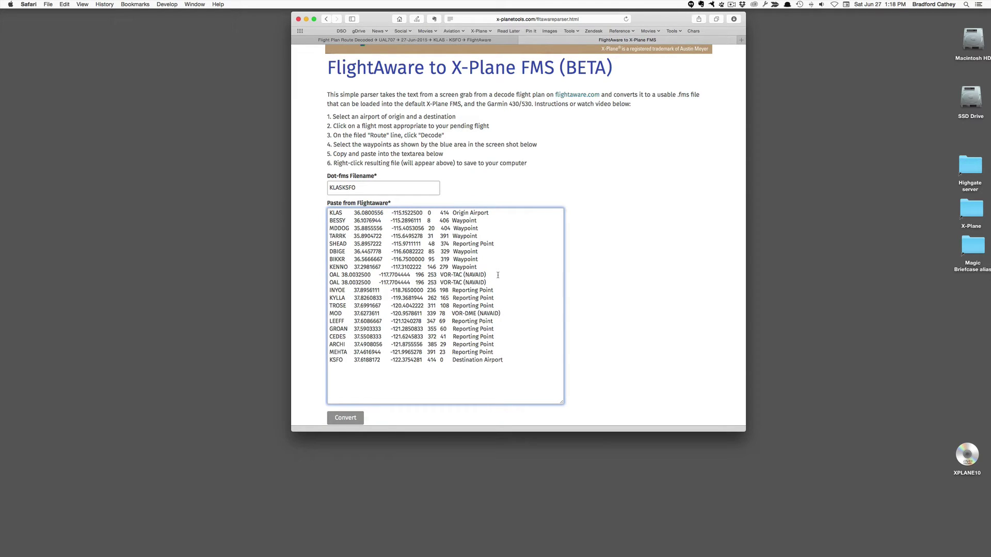
pyautogui.scroll(-3, 498, 275)
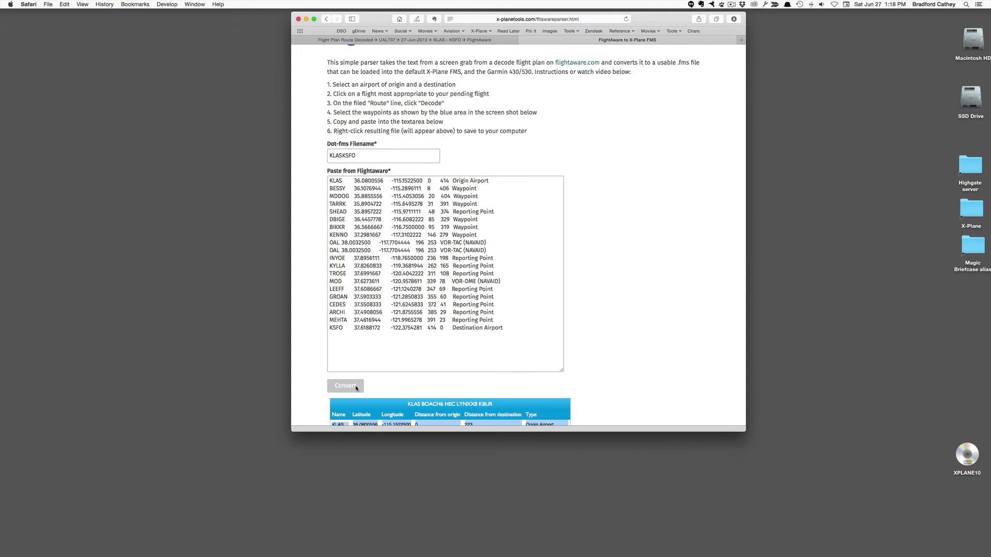
# Convert the pasted route and bring up download options for the KLASKSFO.fms link
pyautogui.click(355, 385)
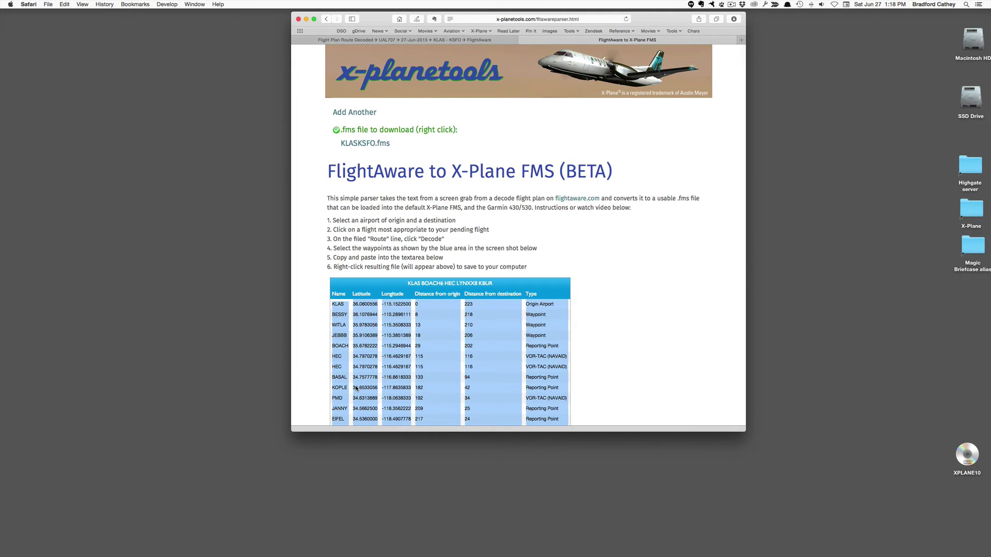
pyautogui.rightClick(372, 147)
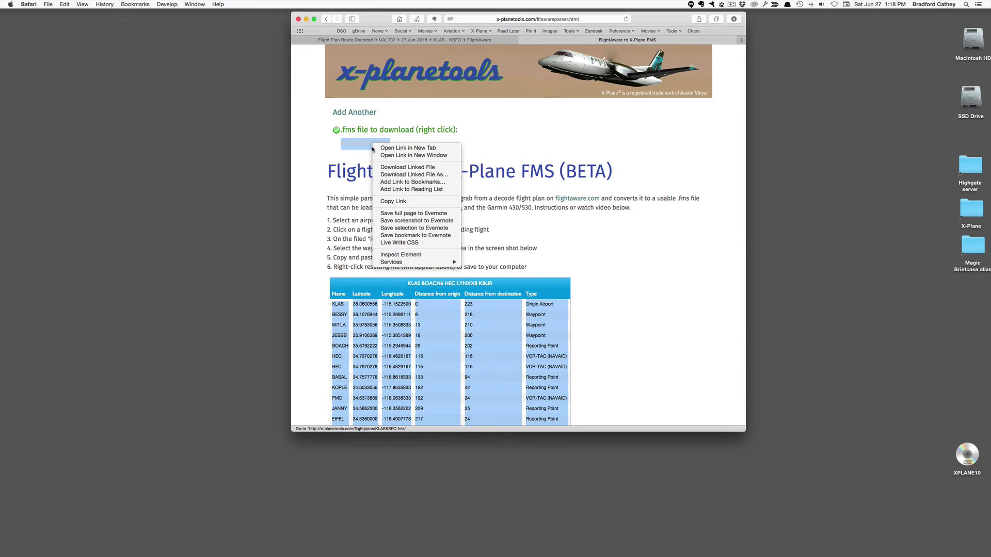
# Save KLASKSFO.fms into the X-Plane 10 > Output > FMS plans folder
pyautogui.click(385, 176)
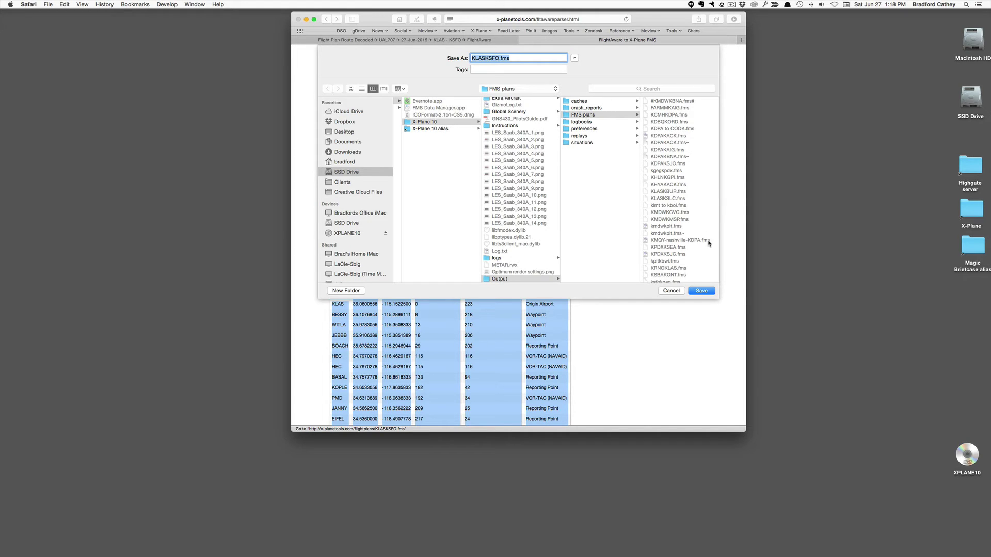
pyautogui.click(702, 291)
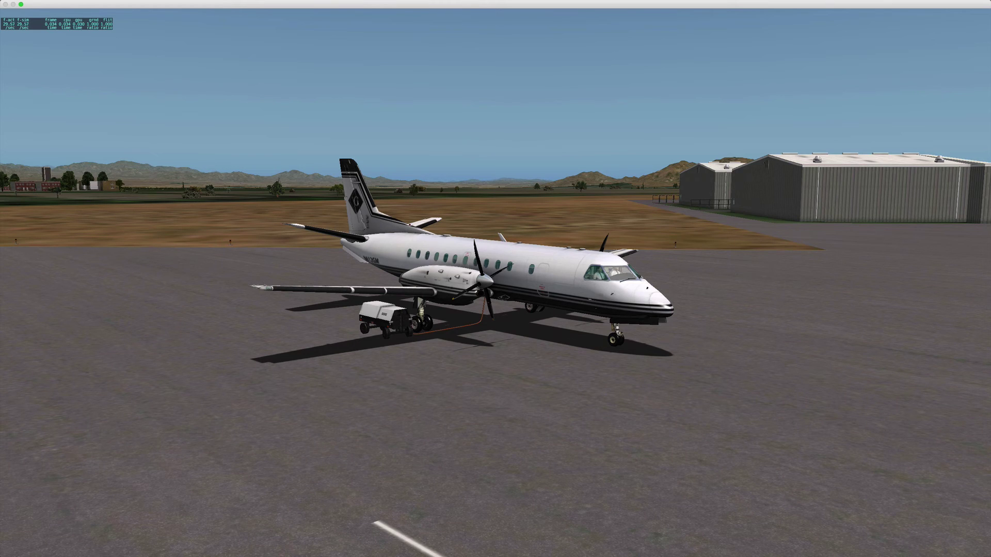
# Switch the Saab 340 to the 3-D cockpit view with Shift+9
pyautogui.hotkey('shift', '9')
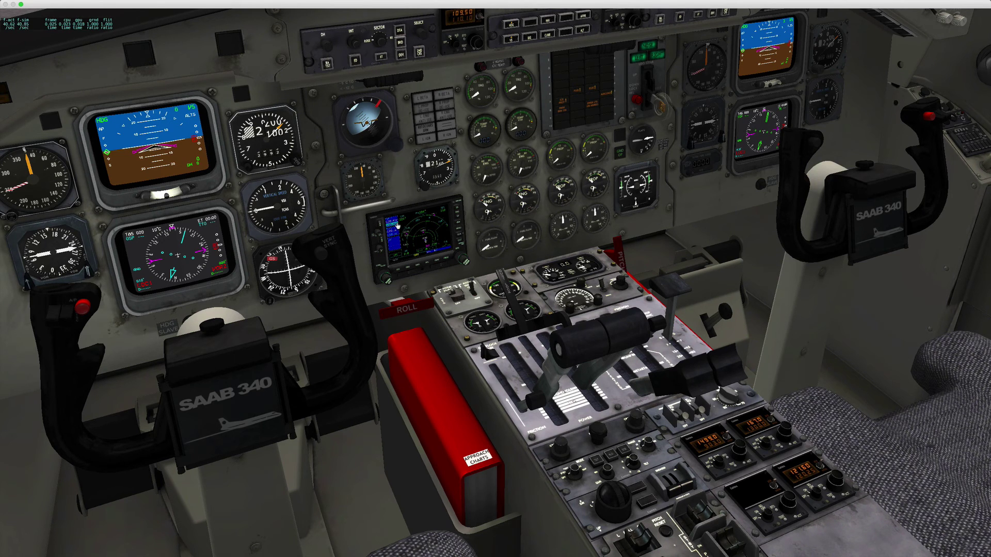
# Pop up the Garmin 530 and reach its Flight Plan Catalog through FPL and PUSH CRSR
pyautogui.click(426, 236)
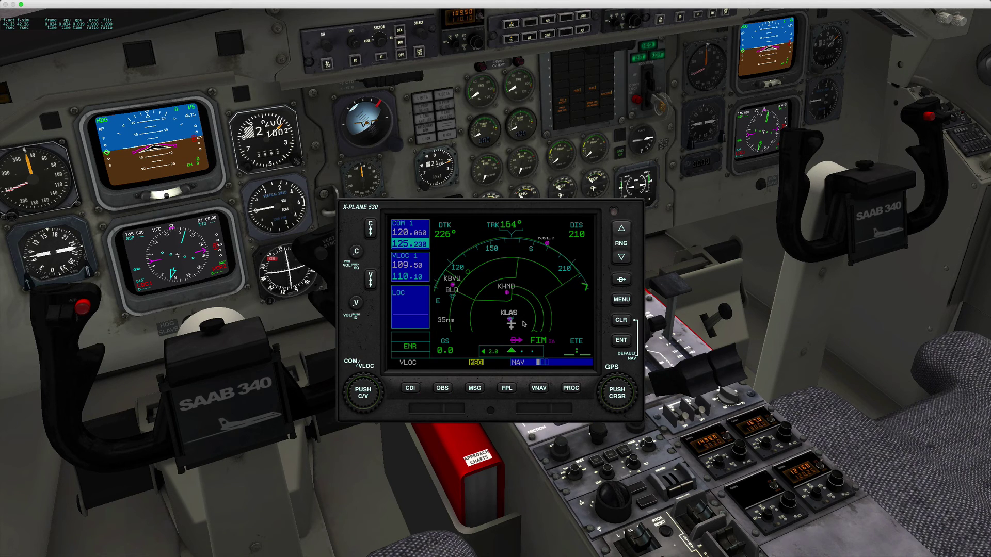
pyautogui.click(507, 389)
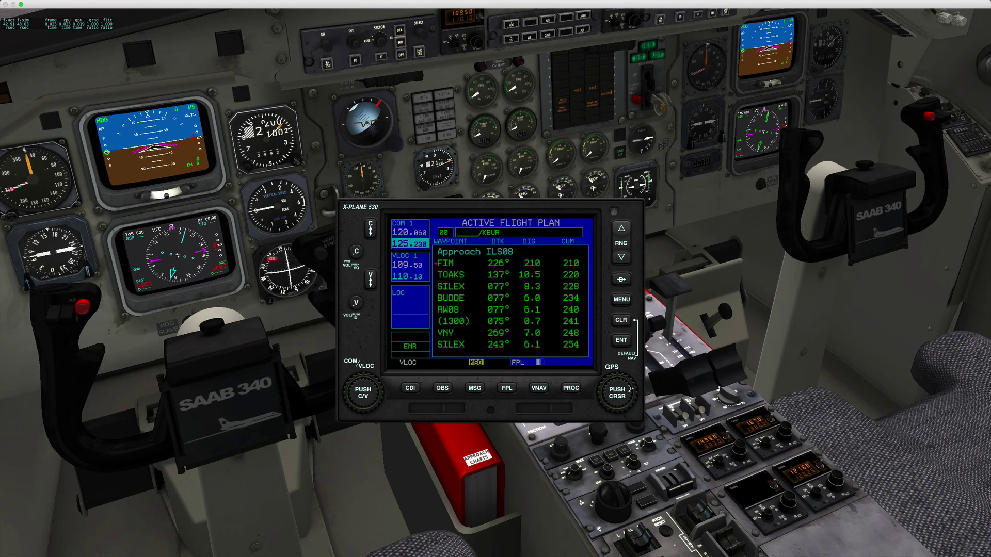
pyautogui.click(629, 388)
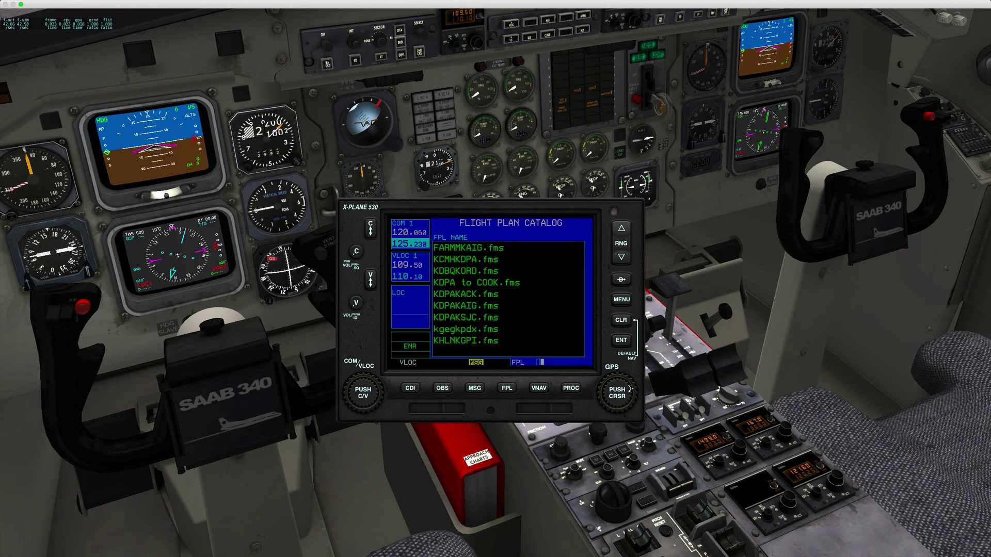
# Pick KLASKSFO.fms in the 530 catalog and load it as the active flight plan
pyautogui.click(619, 391)
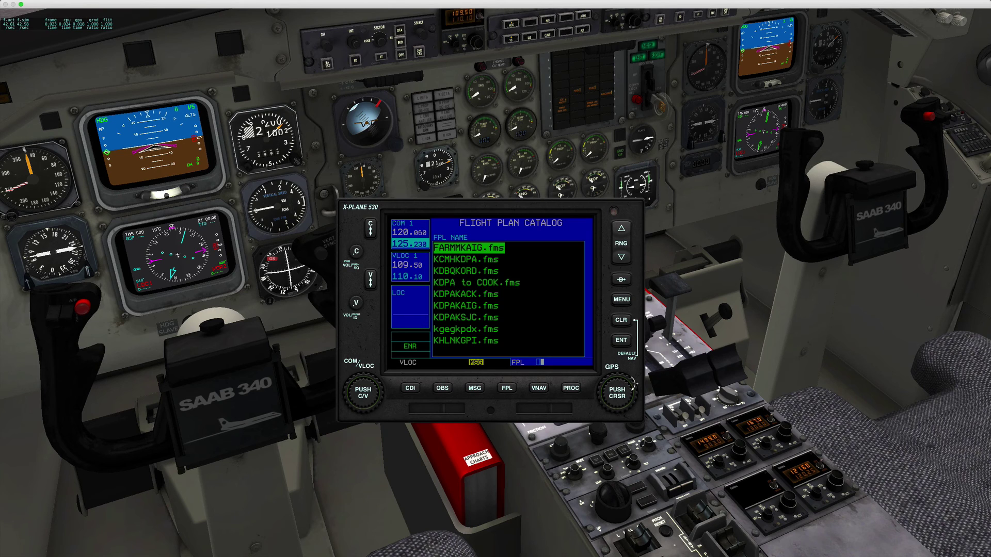
pyautogui.scroll(-6, 633, 384)
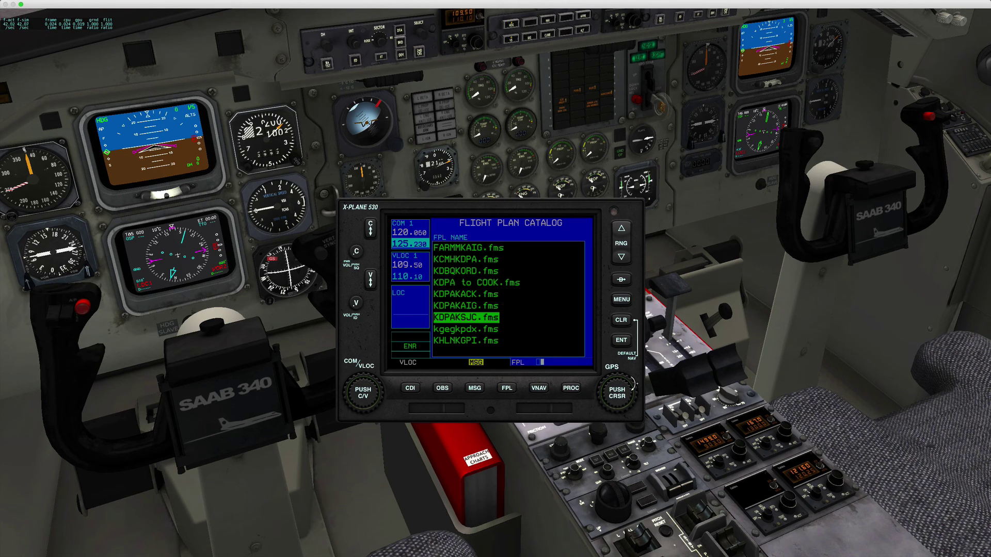
pyautogui.scroll(-7, 633, 384)
pyautogui.scroll(2, 633, 384)
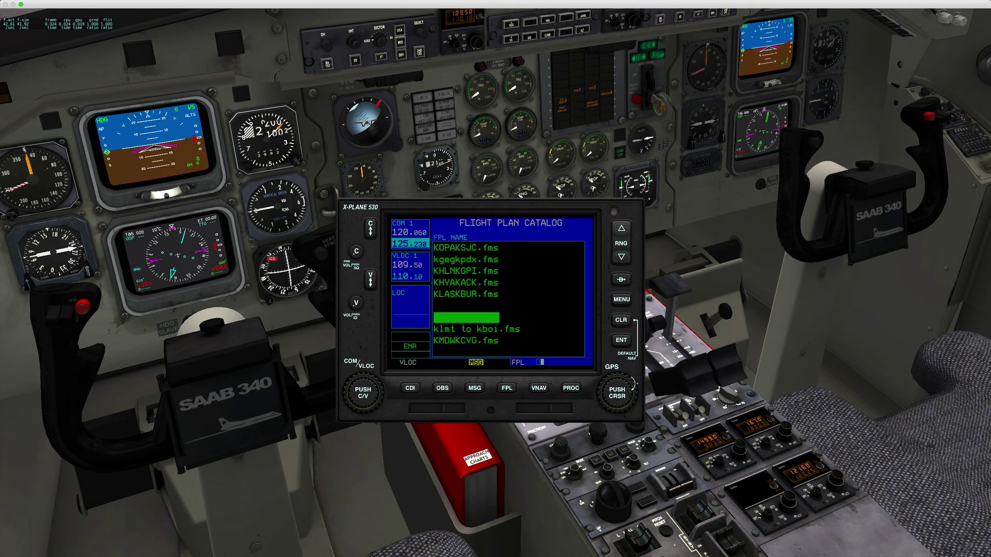
pyautogui.click(622, 341)
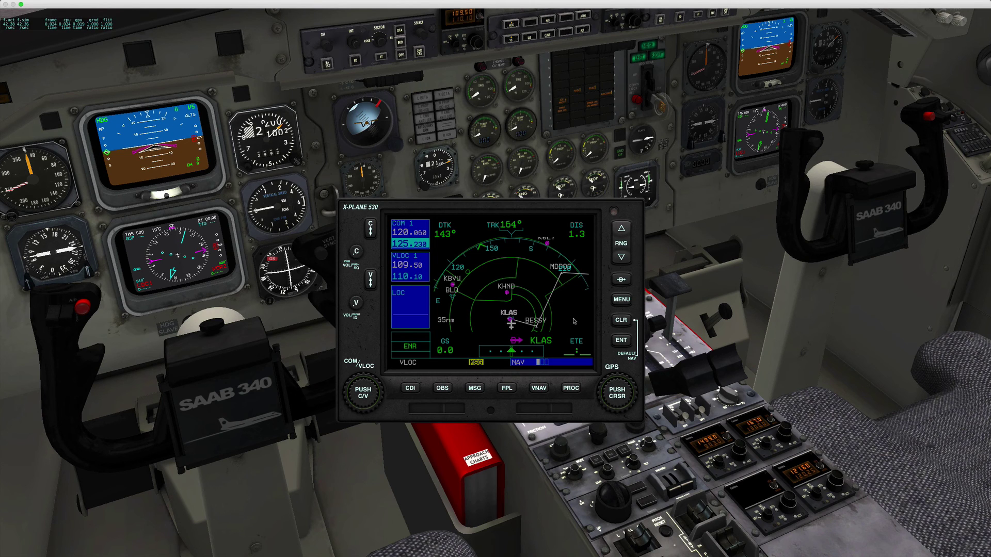
# On the Garmin 530, delete KLAS from the KLAS–KSFO plan and activate direct-to BESSY (261°, 6.2 nm)
pyautogui.click(507, 389)
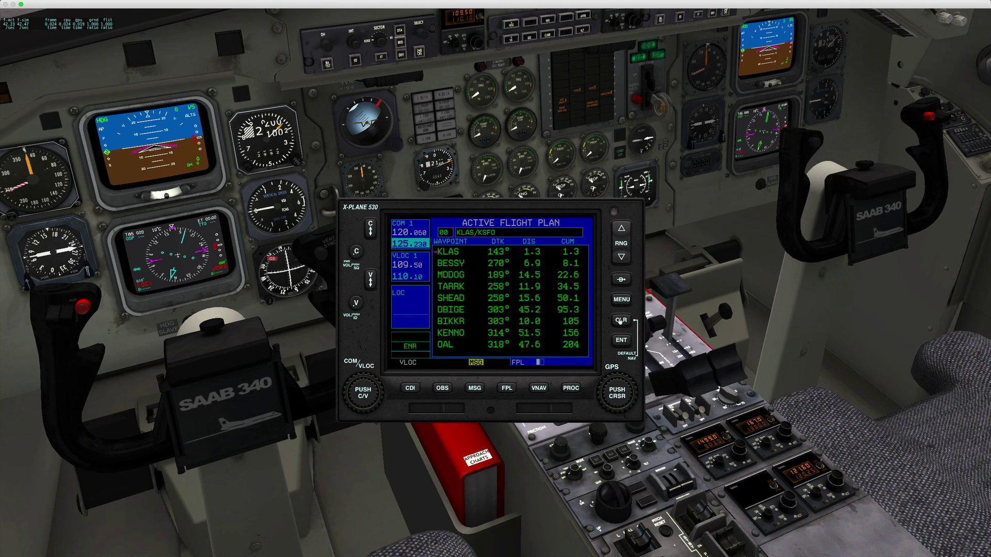
pyautogui.click(621, 390)
pyautogui.click(621, 321)
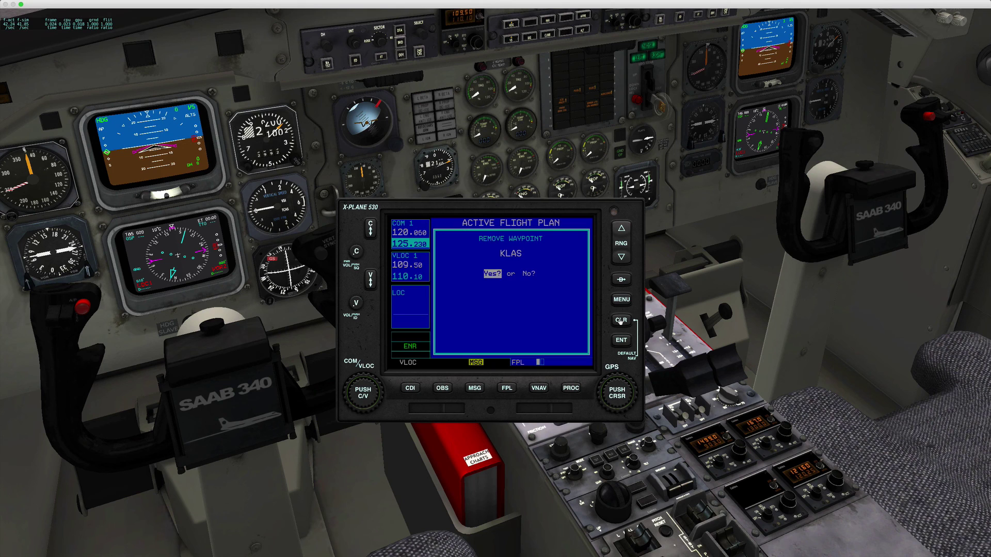
pyautogui.click(621, 341)
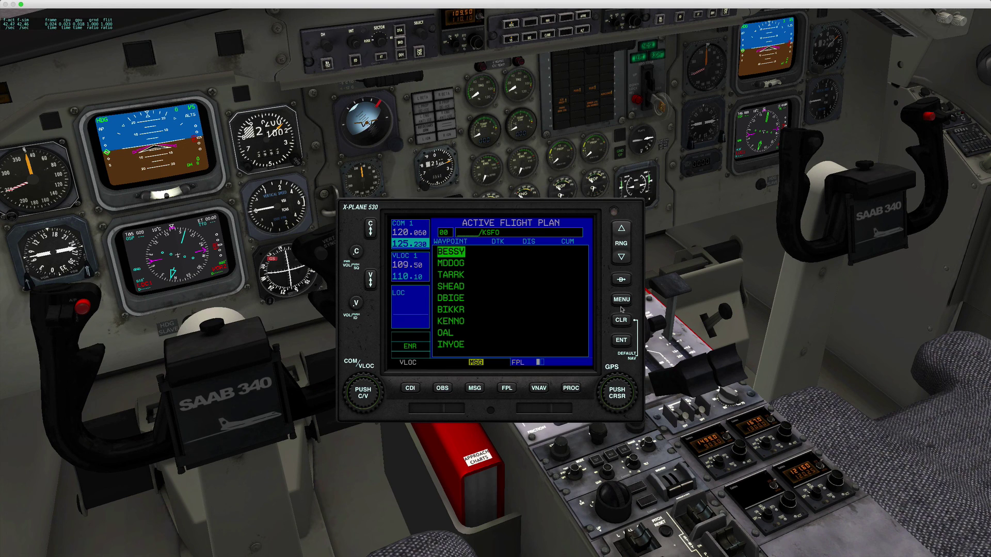
pyautogui.click(623, 281)
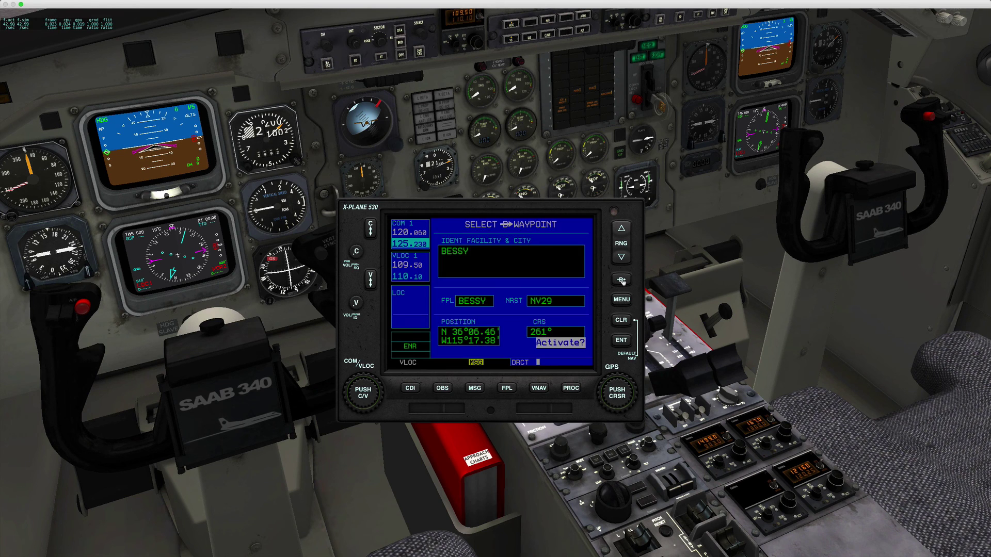
pyautogui.click(622, 340)
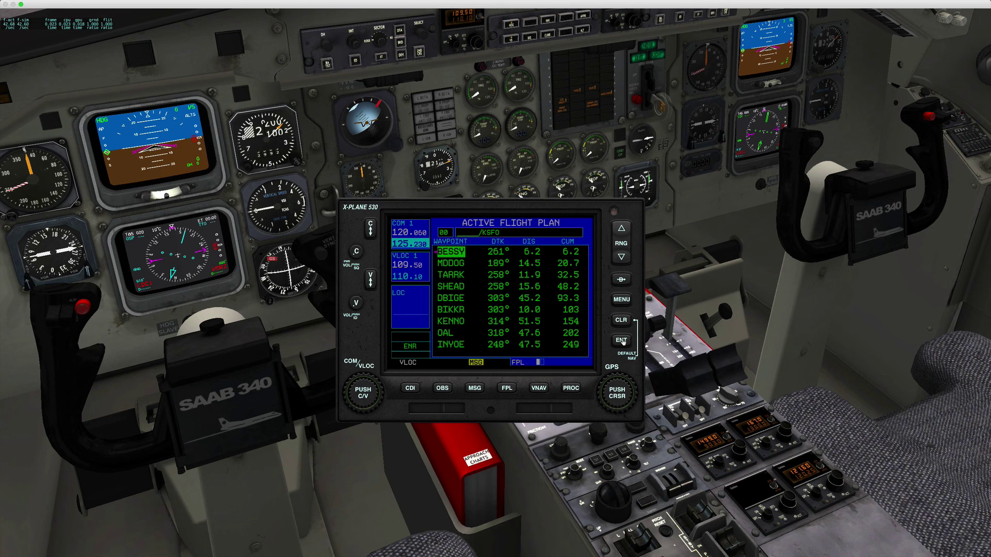